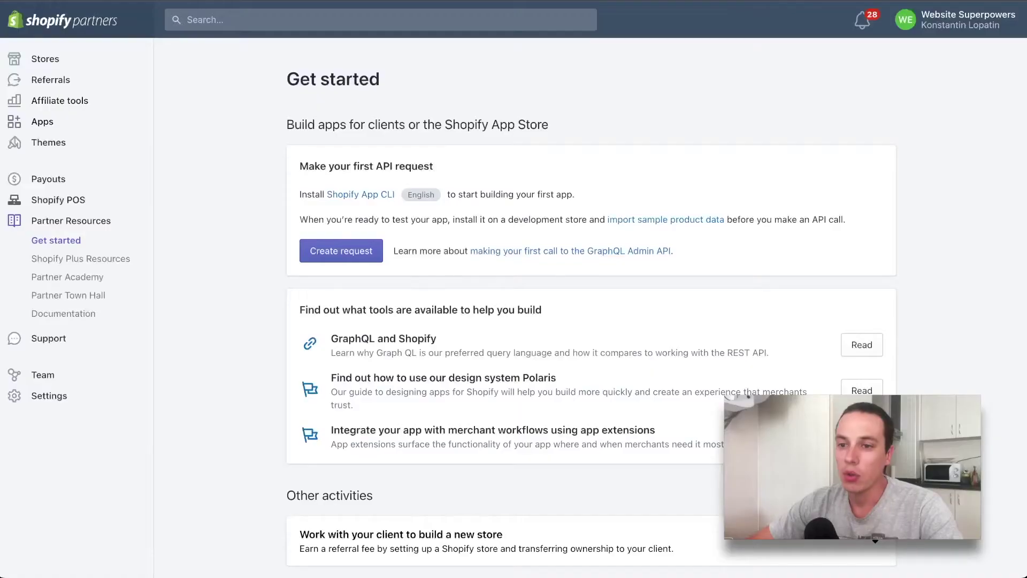
Step: Go to the Apps section of the partner account to list all five apps
{"action": "left_click", "coordinate": [42, 122]}
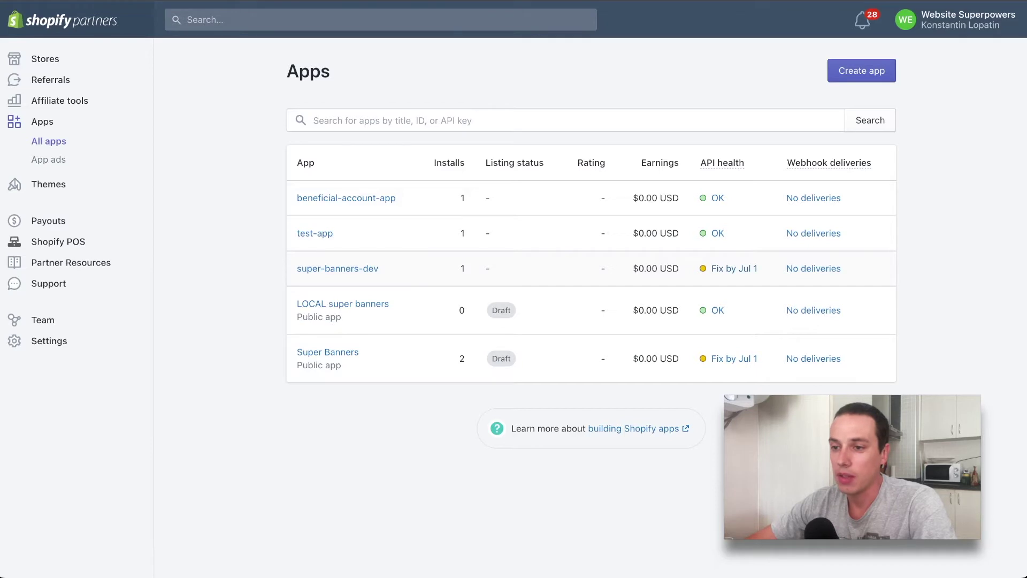
{"action": "left_click", "coordinate": [734, 268]}
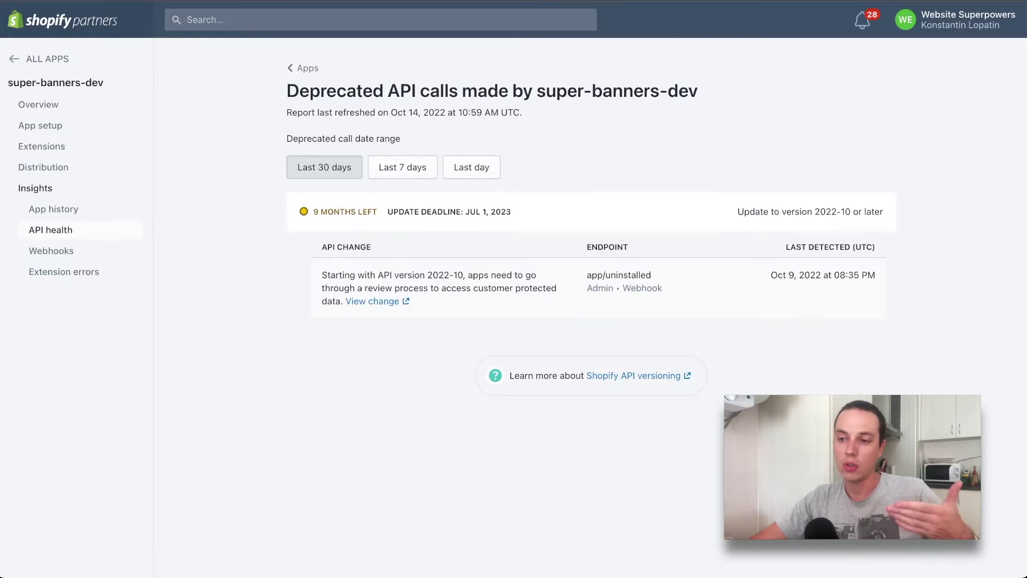
{"action": "left_click_drag", "start_coordinate": [427, 275], "coordinate": [463, 275]}
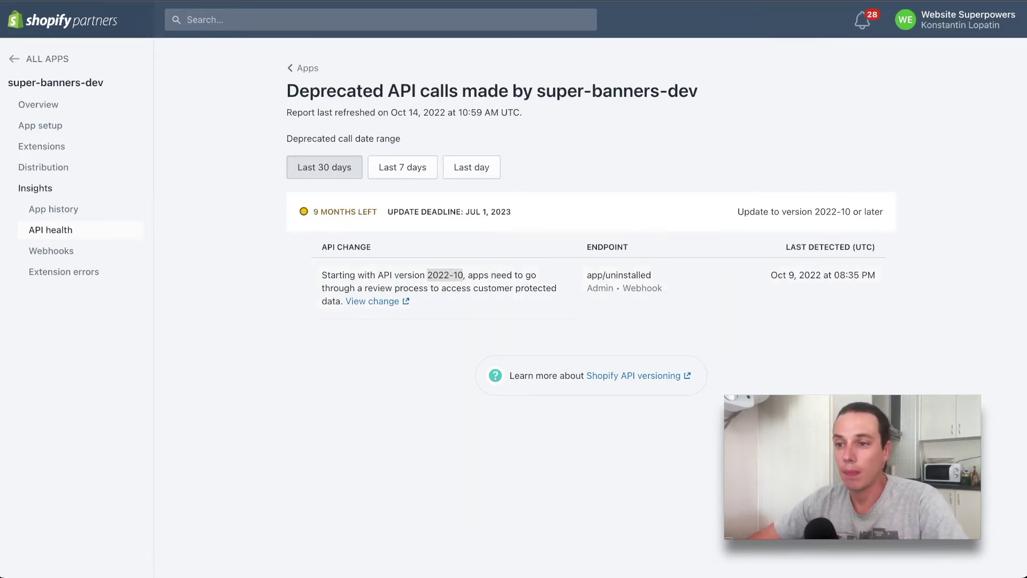
{"action": "key", "text": "alt+Left"}
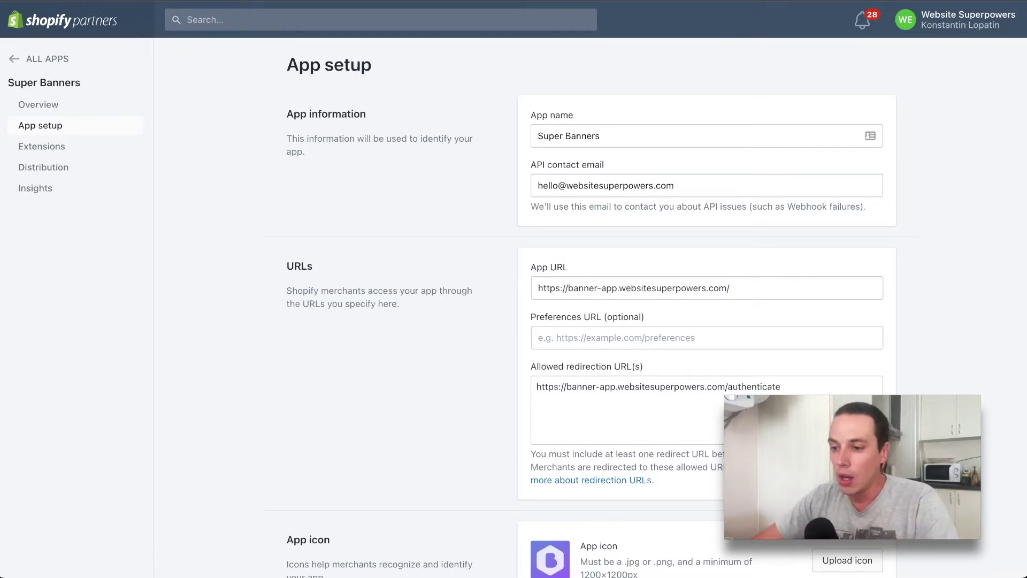
Step: Scroll down the Super Banners App setup page past the app URL and redirection URLs
{"action": "scroll", "coordinate": [589, 300], "scroll_direction": "down", "scroll_amount": 6}
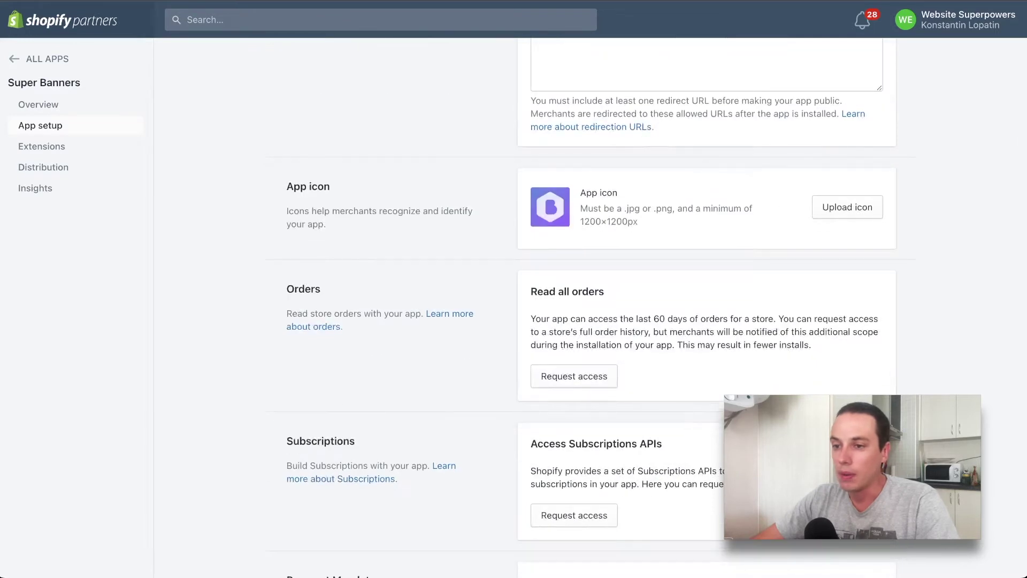
{"action": "scroll", "coordinate": [589, 300], "scroll_direction": "down", "scroll_amount": 2}
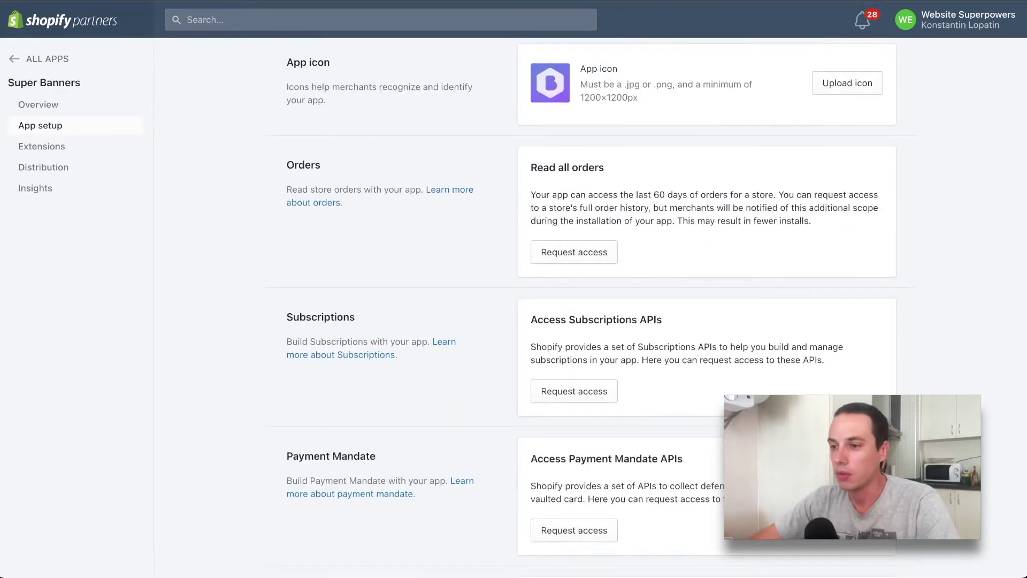
{"action": "scroll", "coordinate": [589, 299], "scroll_direction": "down", "scroll_amount": 4}
{"action": "scroll", "coordinate": [589, 300], "scroll_direction": "up", "scroll_amount": 4}
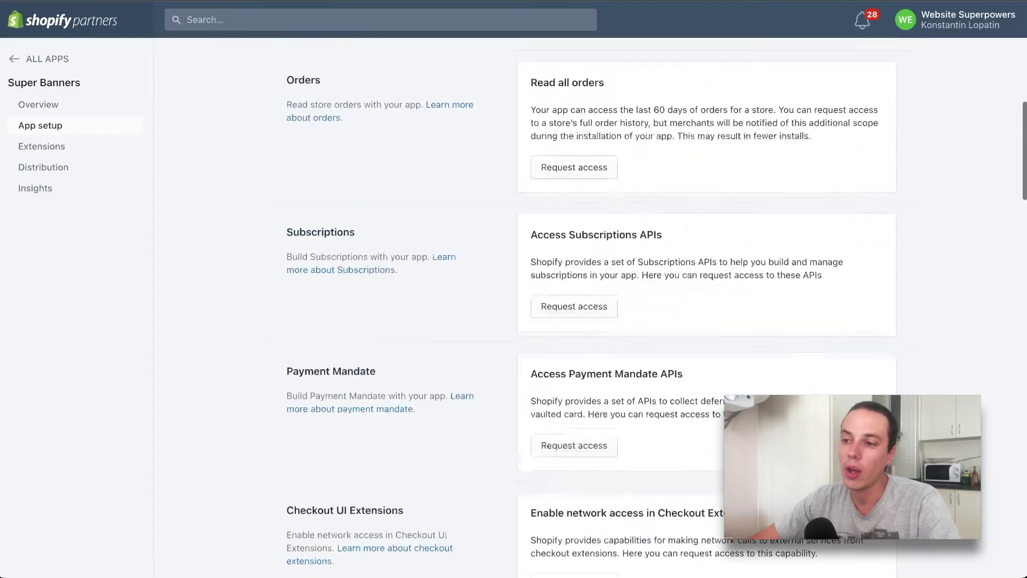
{"action": "scroll", "coordinate": [589, 300], "scroll_direction": "down", "scroll_amount": 1}
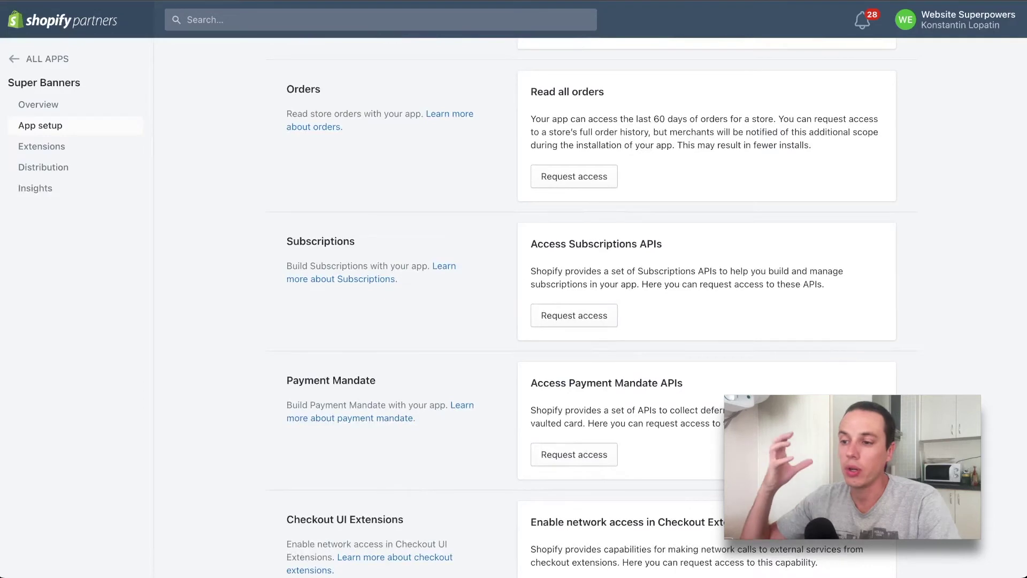
{"action": "scroll", "coordinate": [589, 299], "scroll_direction": "down", "scroll_amount": 10}
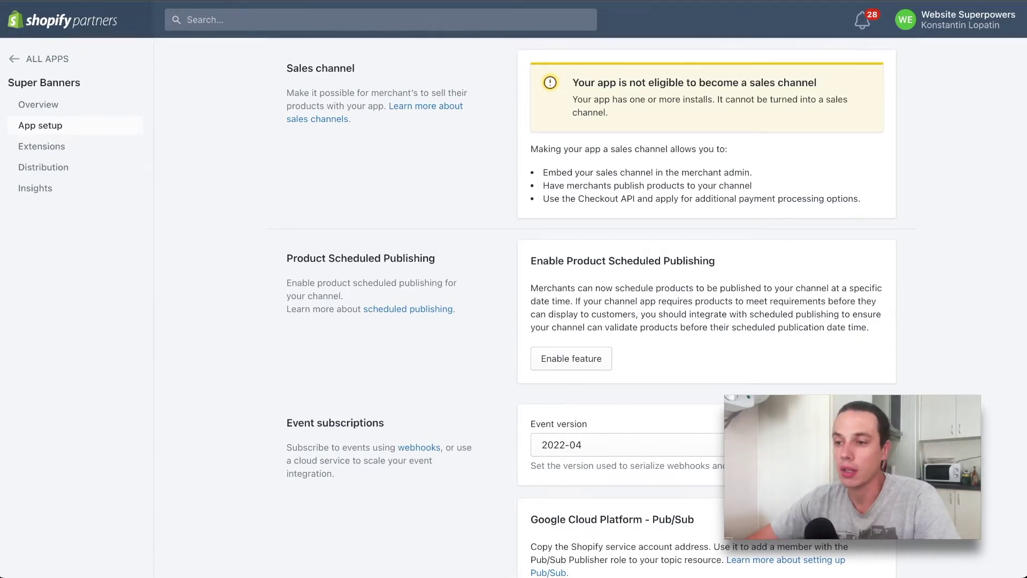
{"action": "scroll", "coordinate": [588, 321], "scroll_direction": "down", "scroll_amount": 4}
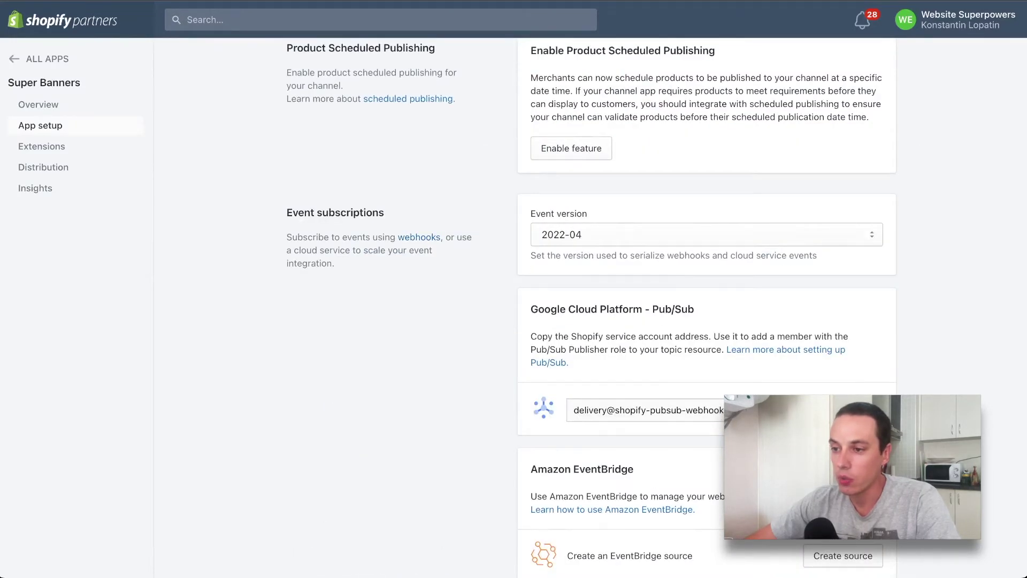
{"action": "left_click", "coordinate": [706, 234]}
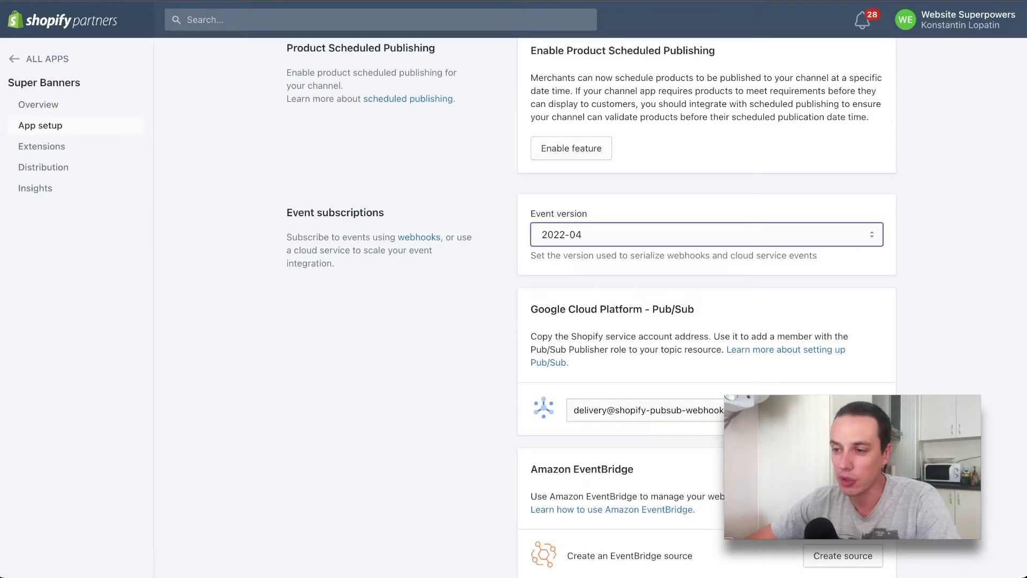
{"action": "scroll", "coordinate": [589, 305], "scroll_direction": "down", "scroll_amount": 7}
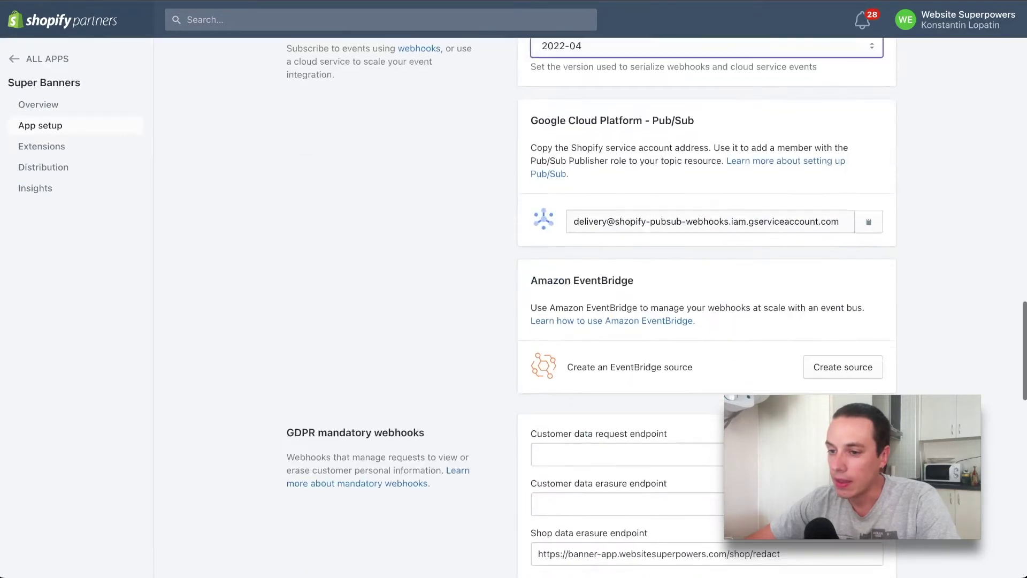
{"action": "scroll", "coordinate": [589, 305], "scroll_direction": "down", "scroll_amount": 1}
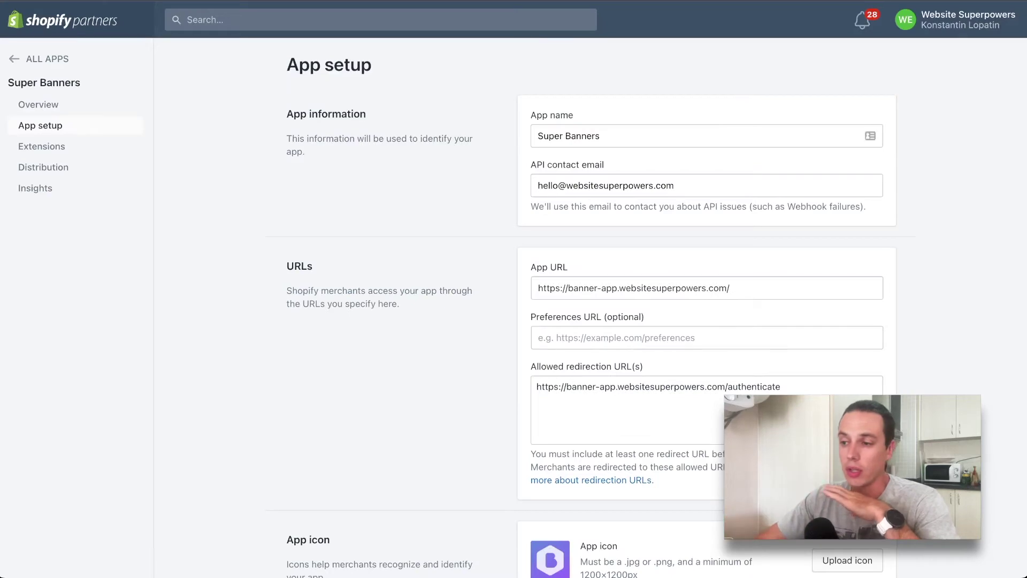
Step: Scroll through the App setup page down to the GDPR webhooks section
{"action": "scroll", "coordinate": [589, 307], "scroll_direction": "down", "scroll_amount": 20}
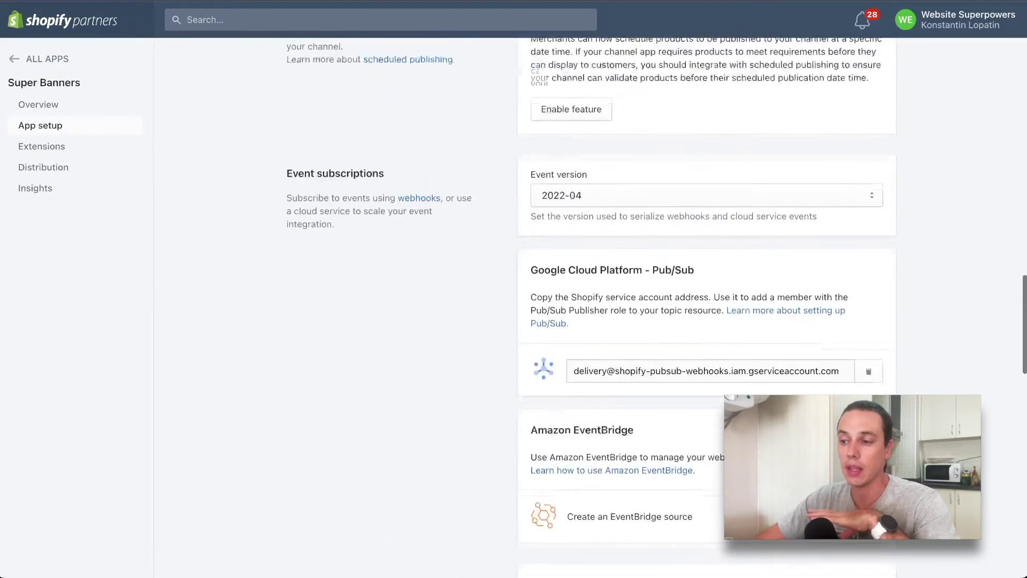
{"action": "scroll", "coordinate": [588, 307], "scroll_direction": "down", "scroll_amount": 3}
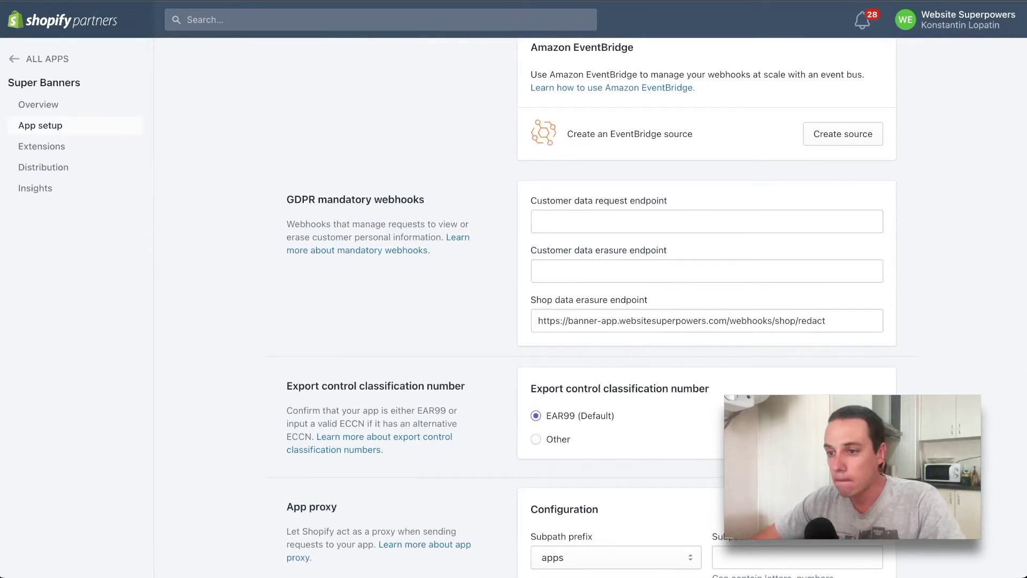
{"action": "scroll", "coordinate": [588, 308], "scroll_direction": "down", "scroll_amount": 3}
{"action": "scroll", "coordinate": [589, 308], "scroll_direction": "down", "scroll_amount": 2}
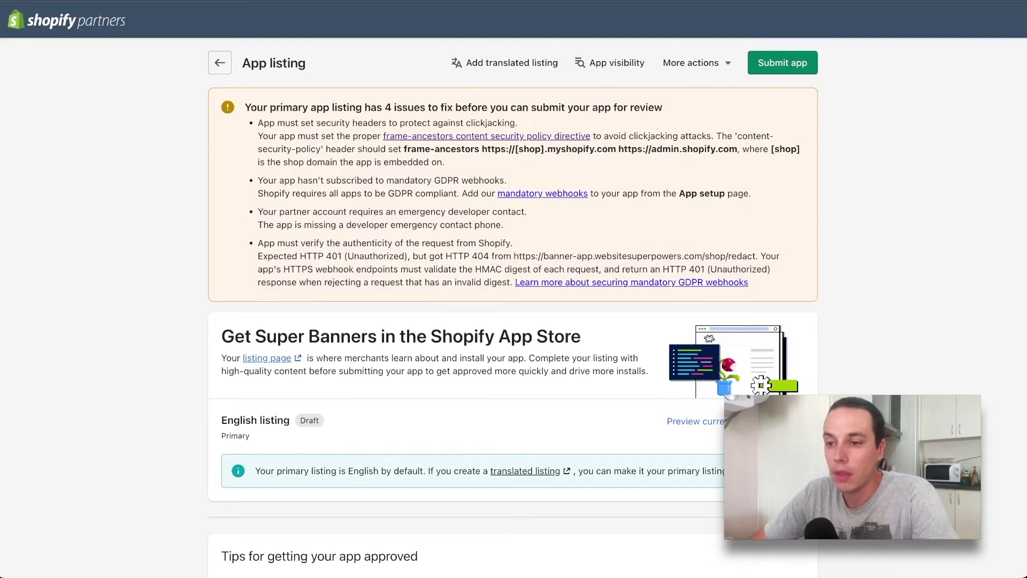
Step: Highlight the missing emergency contact and request-authenticity issues in the listing's warning box
{"action": "left_click_drag", "start_coordinate": [259, 212], "coordinate": [369, 225]}
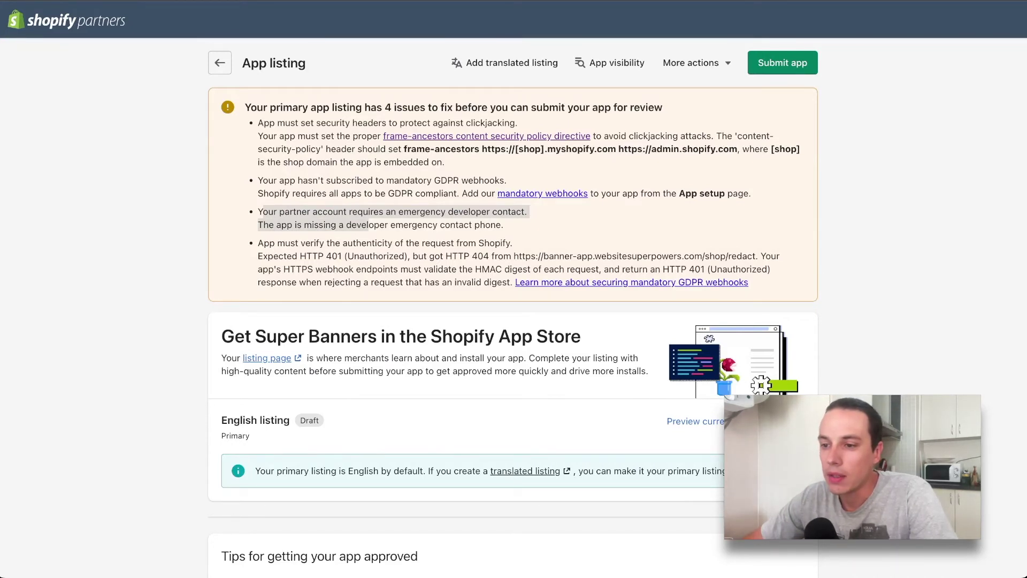
{"action": "left_click_drag", "start_coordinate": [301, 243], "coordinate": [321, 283]}
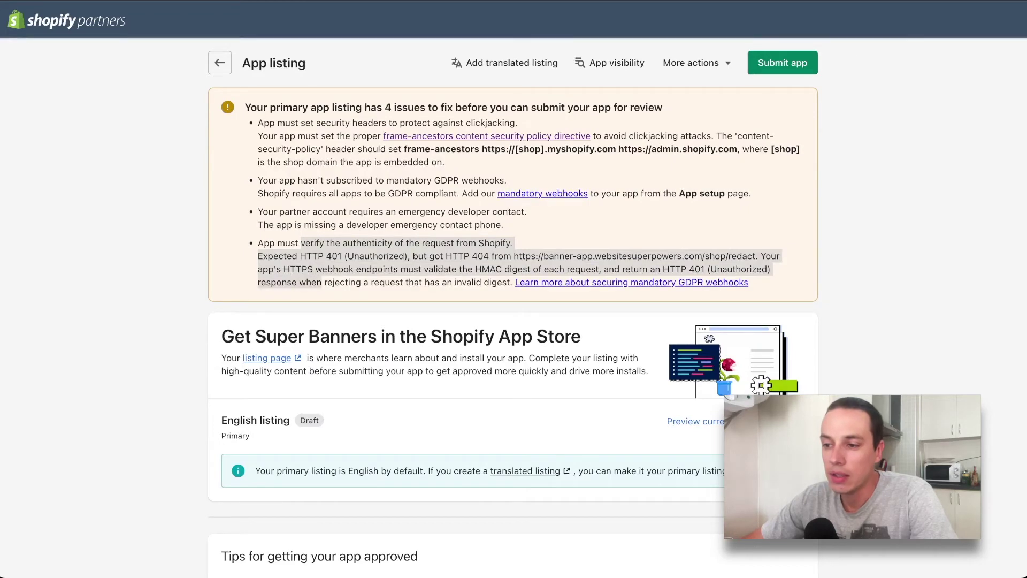
{"action": "scroll", "coordinate": [323, 282], "scroll_direction": "down", "scroll_amount": 2}
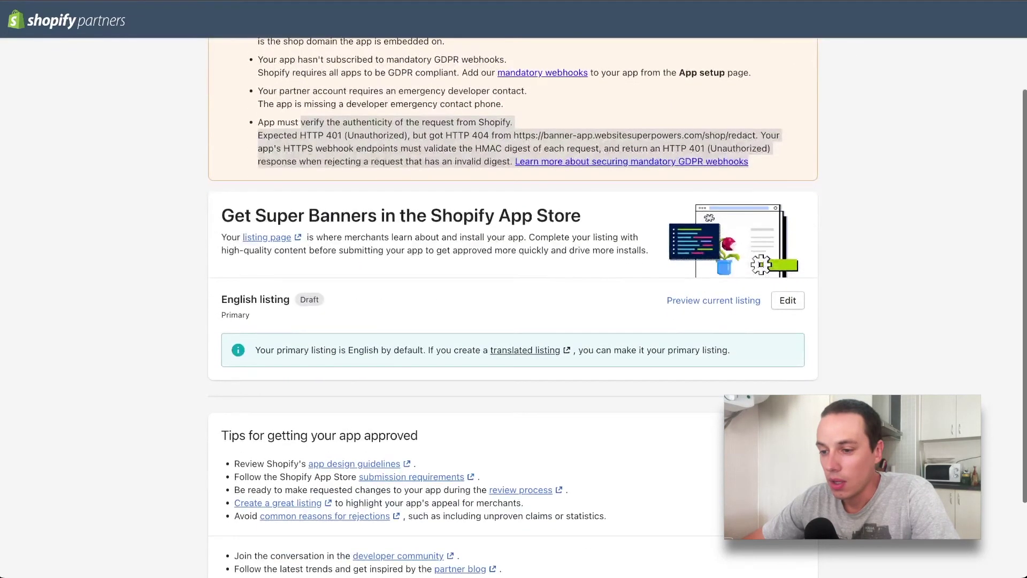
Step: Preview the current Super Banners App Store listing, close it, and start editing the English listing
{"action": "scroll", "coordinate": [617, 307], "scroll_direction": "down", "scroll_amount": 2}
{"action": "scroll", "coordinate": [513, 289], "scroll_direction": "up", "scroll_amount": 4}
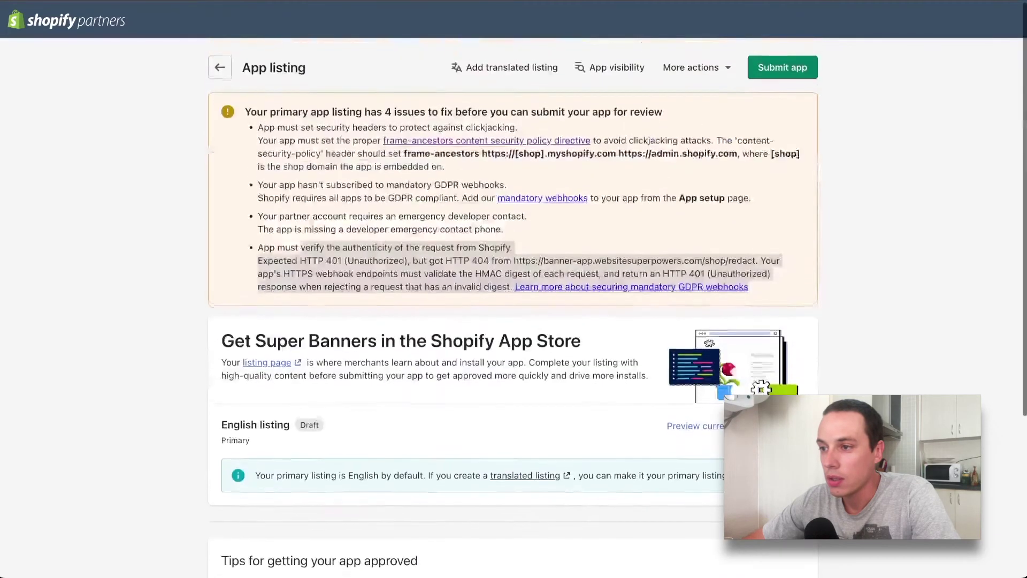
{"action": "left_click", "coordinate": [696, 421]}
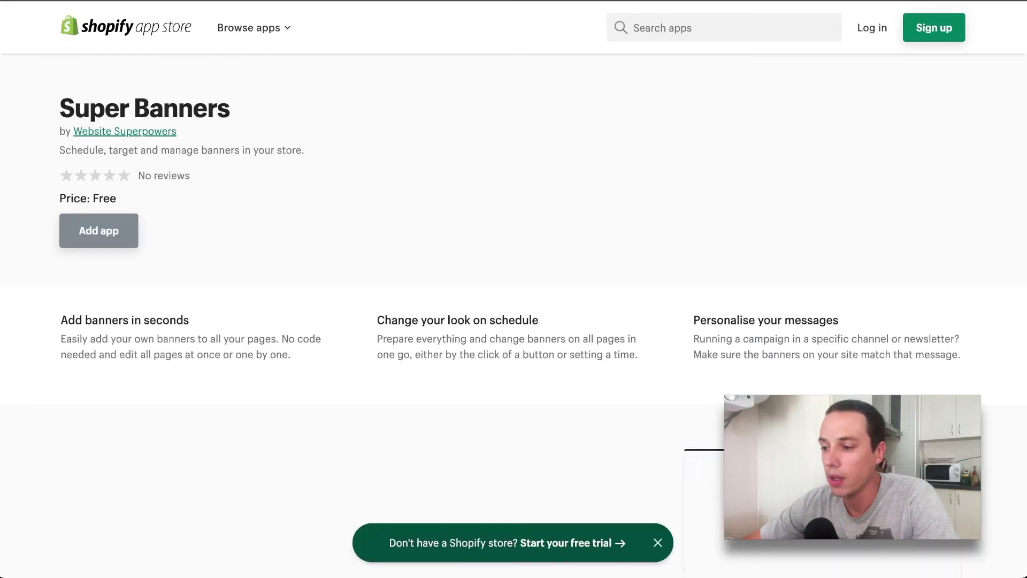
{"action": "key", "text": "ctrl+w"}
{"action": "left_click", "coordinate": [257, 355]}
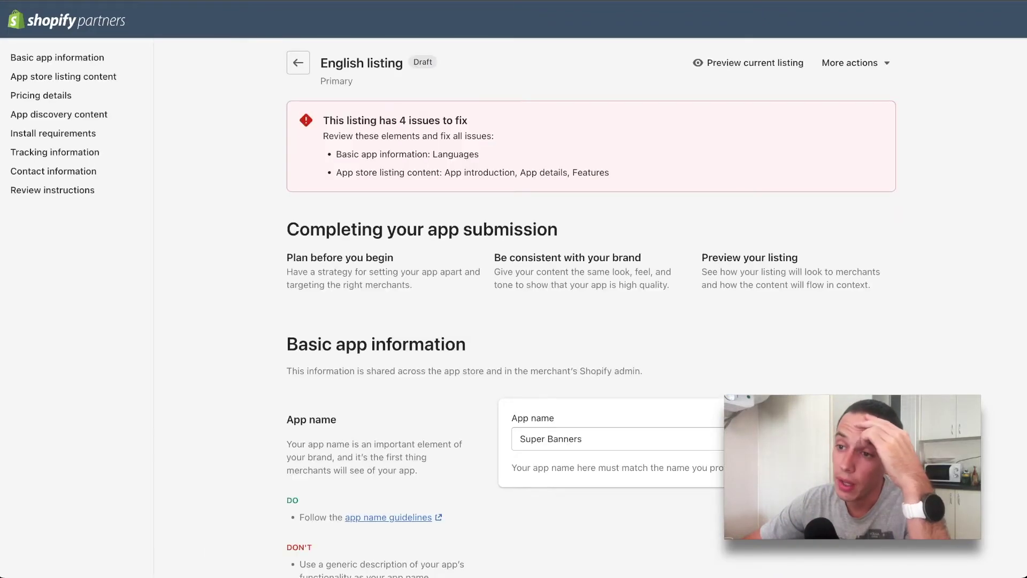
Step: Scroll to the Languages field and bring up its dropdown of available languages
{"action": "scroll", "coordinate": [513, 288], "scroll_direction": "down", "scroll_amount": 5}
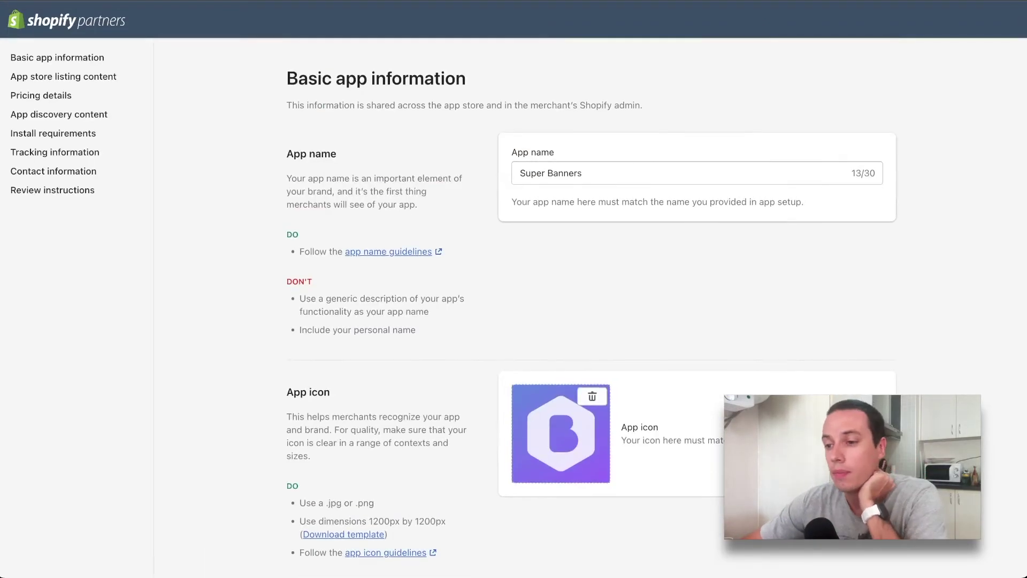
{"action": "scroll", "coordinate": [695, 348], "scroll_direction": "down", "scroll_amount": 6}
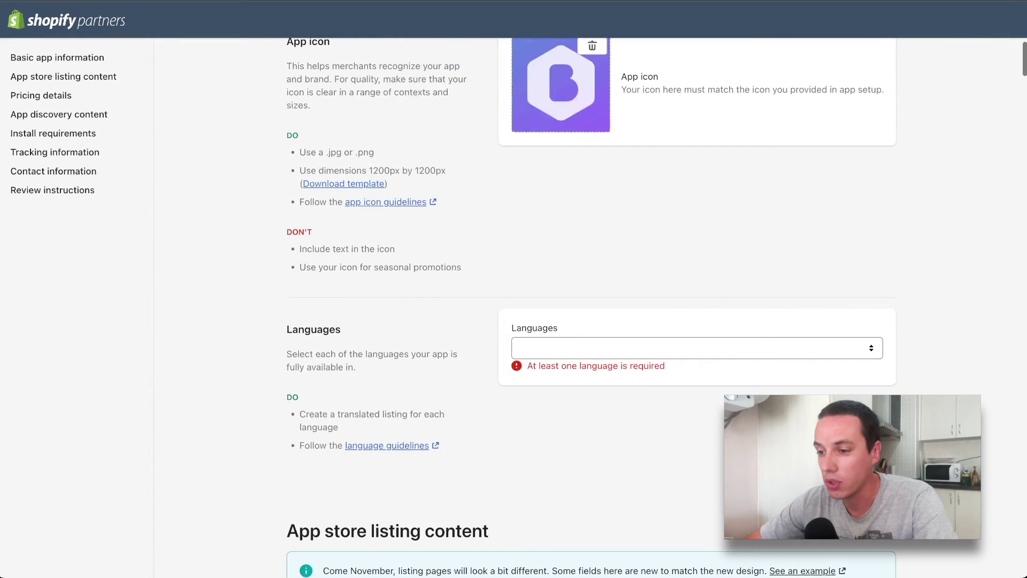
{"action": "left_click", "coordinate": [696, 348]}
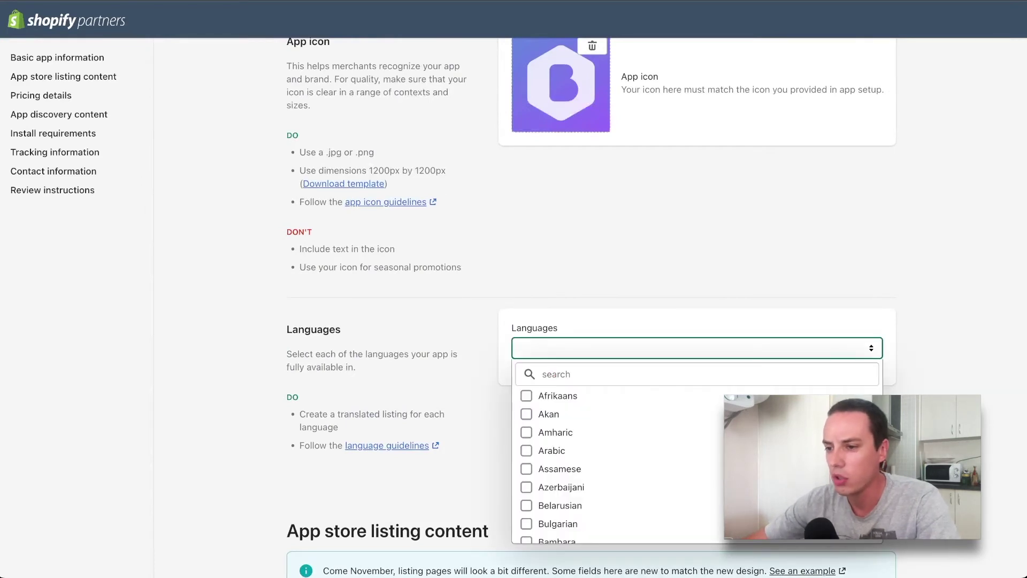
{"action": "left_click", "coordinate": [695, 347]}
{"action": "left_click", "coordinate": [696, 348]}
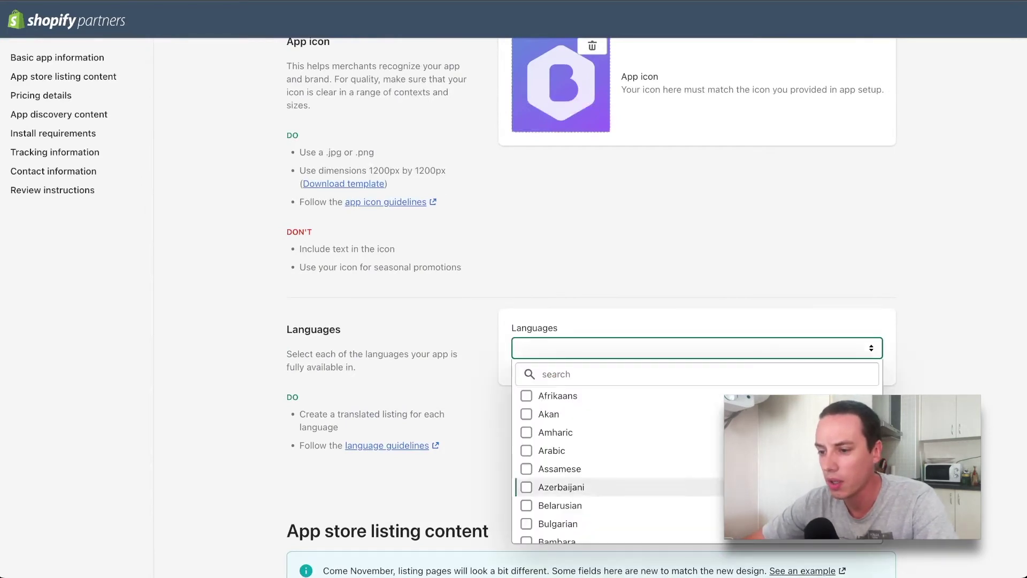
{"action": "scroll", "coordinate": [616, 486], "scroll_direction": "down", "scroll_amount": 5}
Step: Tick English as the listing's language
{"action": "left_click", "coordinate": [553, 447]}
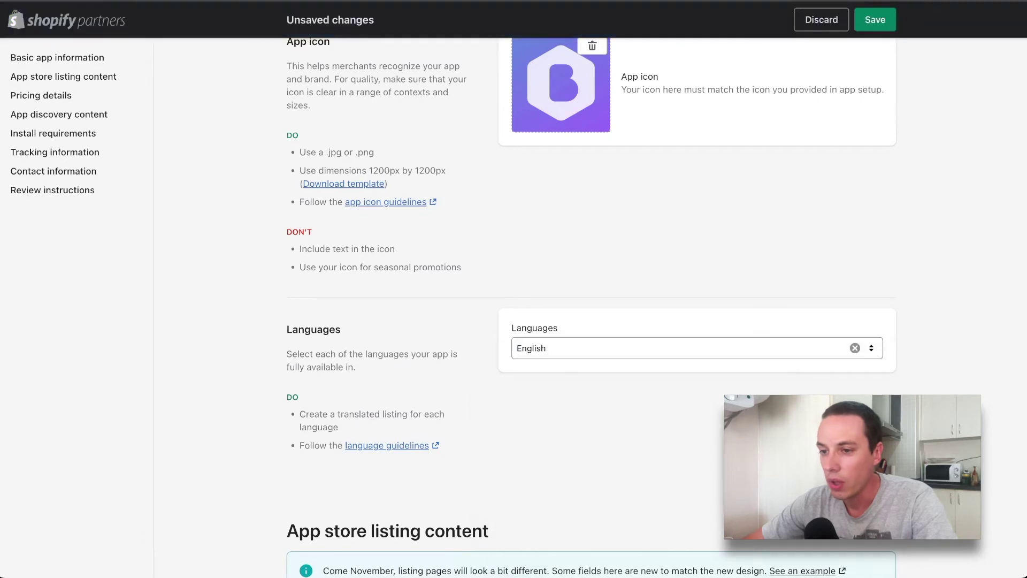
{"action": "scroll", "coordinate": [588, 308], "scroll_direction": "down", "scroll_amount": 6}
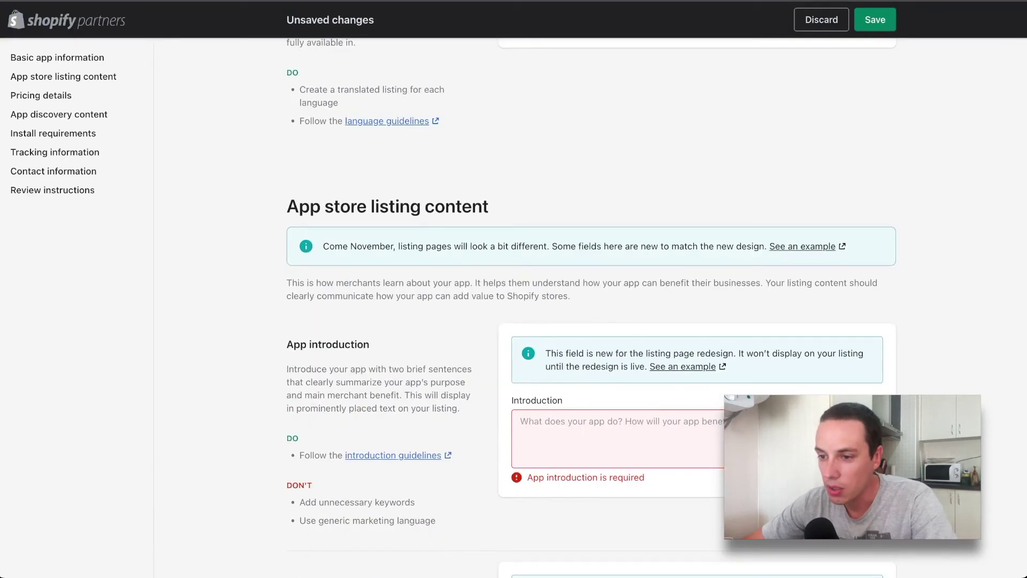
{"action": "scroll", "coordinate": [588, 308], "scroll_direction": "down", "scroll_amount": 2}
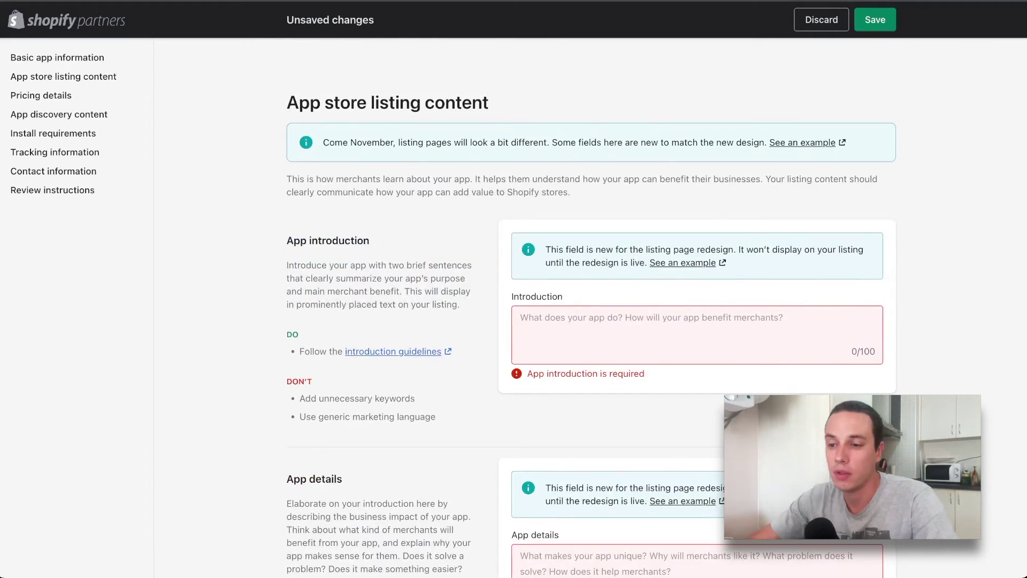
Step: Scroll the listing form past Features, Screenshots and Integrations down to Resources
{"action": "scroll", "coordinate": [591, 308], "scroll_direction": "down", "scroll_amount": 20}
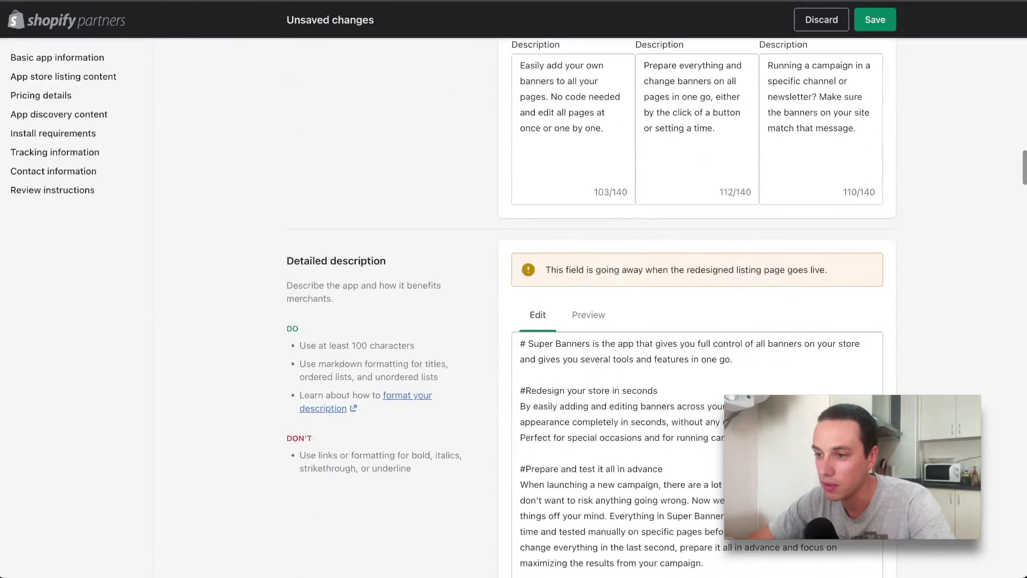
{"action": "scroll", "coordinate": [591, 308], "scroll_direction": "down", "scroll_amount": 2}
{"action": "scroll", "coordinate": [591, 309], "scroll_direction": "down", "scroll_amount": 20}
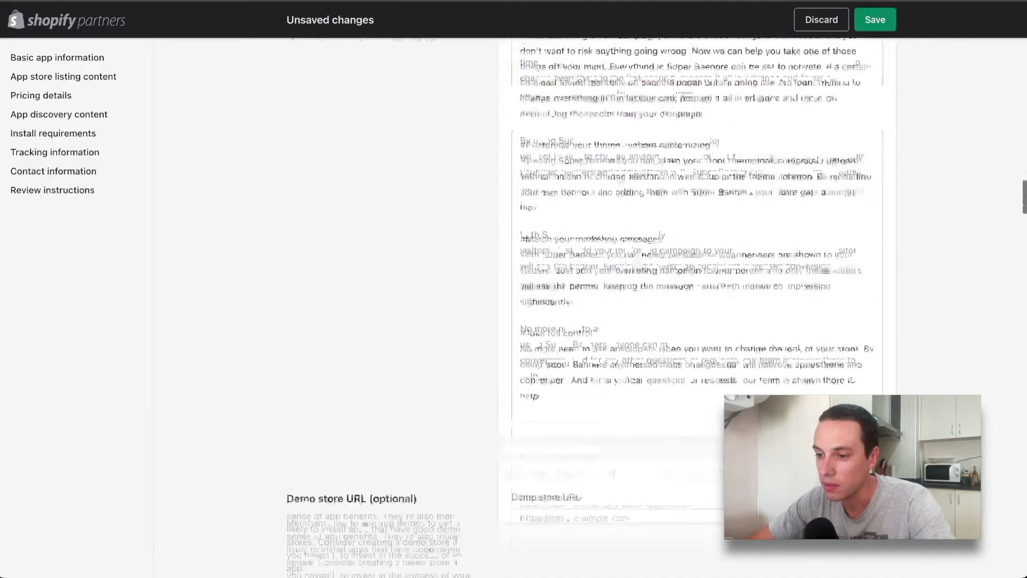
{"action": "scroll", "coordinate": [591, 308], "scroll_direction": "down", "scroll_amount": 4}
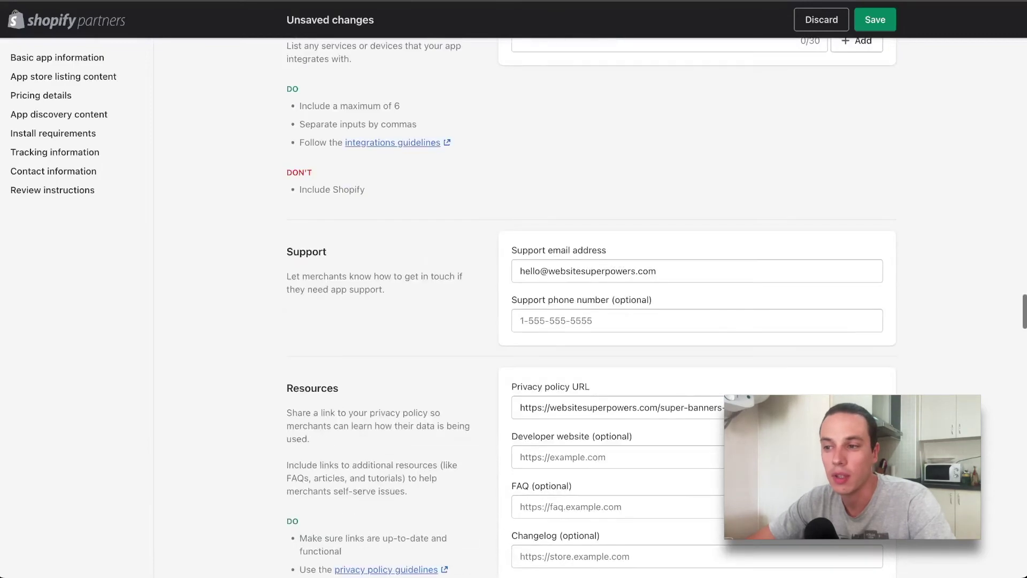
{"action": "scroll", "coordinate": [591, 308], "scroll_direction": "down", "scroll_amount": 2}
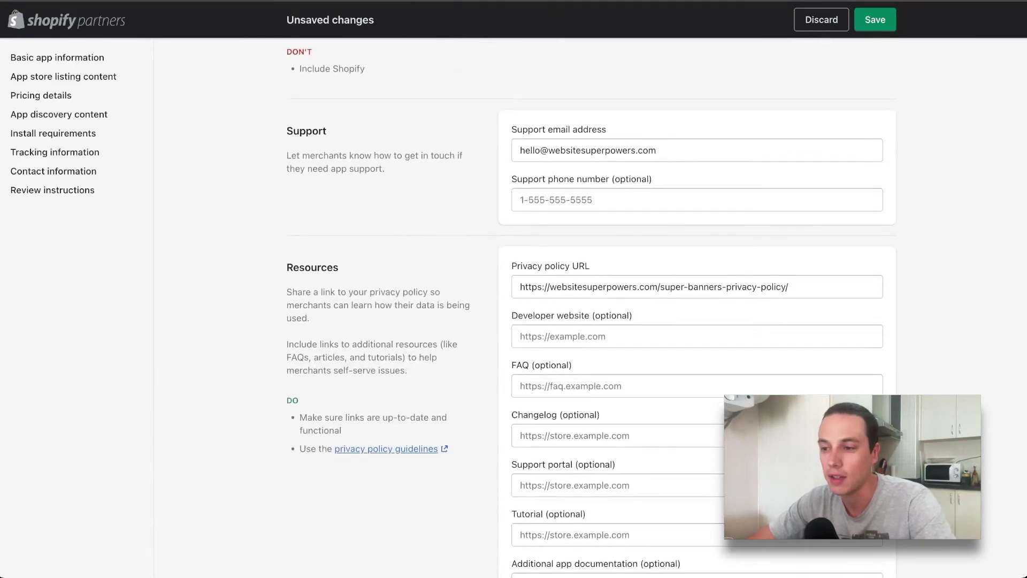
{"action": "scroll", "coordinate": [591, 309], "scroll_direction": "up", "scroll_amount": 20}
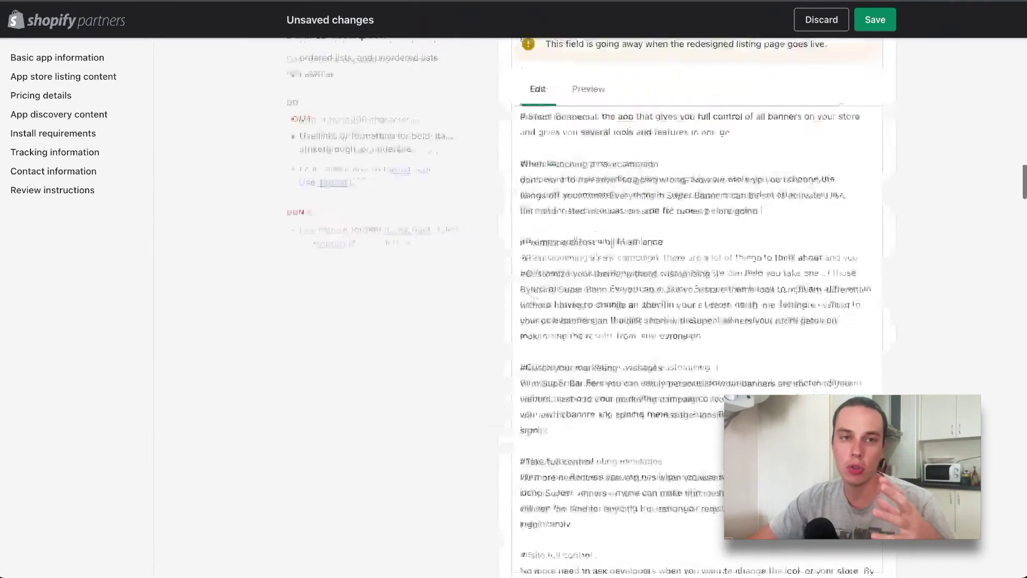
{"action": "scroll", "coordinate": [590, 309], "scroll_direction": "up", "scroll_amount": 3}
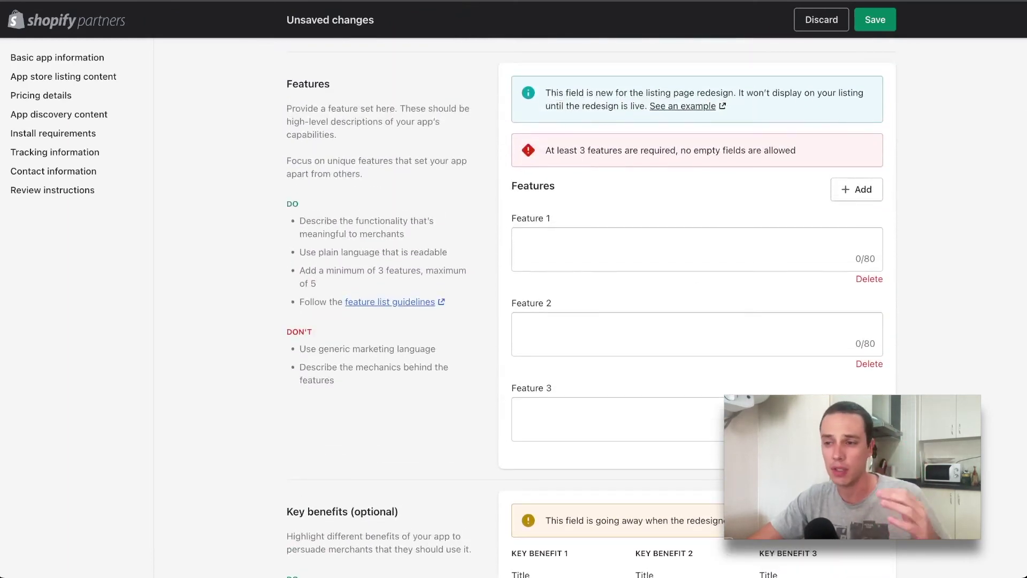
{"action": "scroll", "coordinate": [591, 308], "scroll_direction": "down", "scroll_amount": 20}
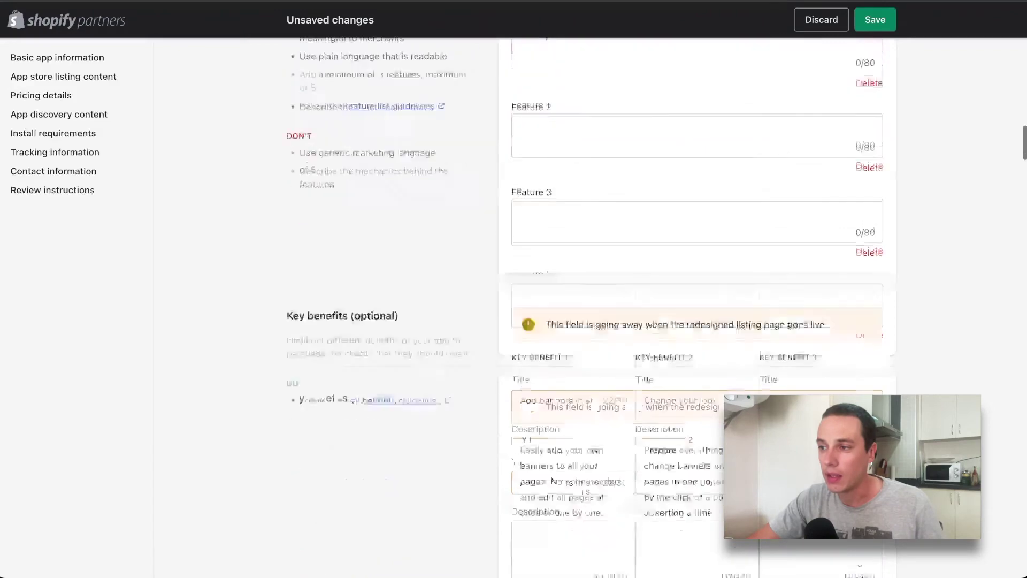
{"action": "scroll", "coordinate": [590, 308], "scroll_direction": "down", "scroll_amount": 15}
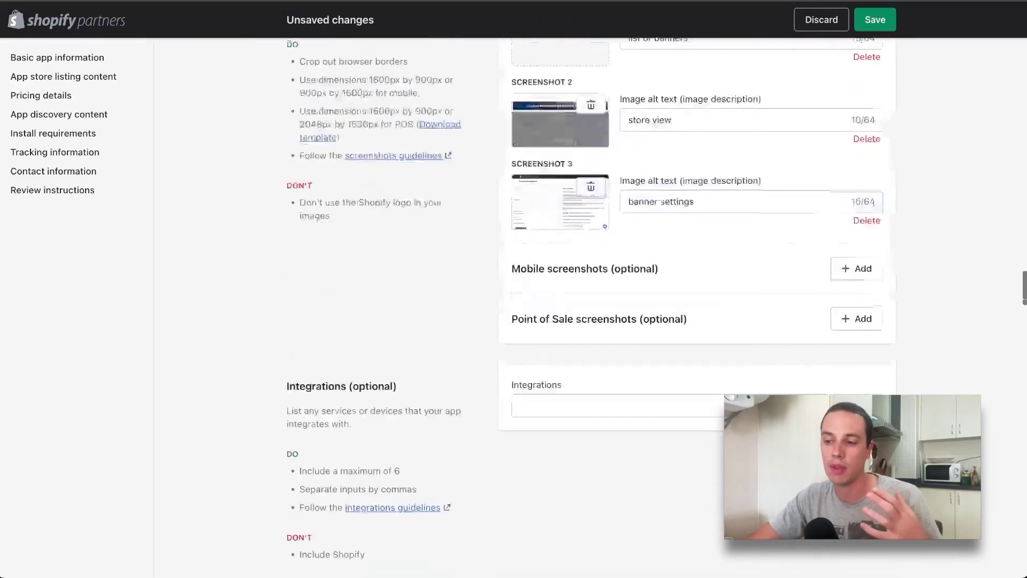
Step: Select and copy the privacy policy URL from Resources, then start a new browser tab
{"action": "scroll", "coordinate": [591, 308], "scroll_direction": "down", "scroll_amount": 10}
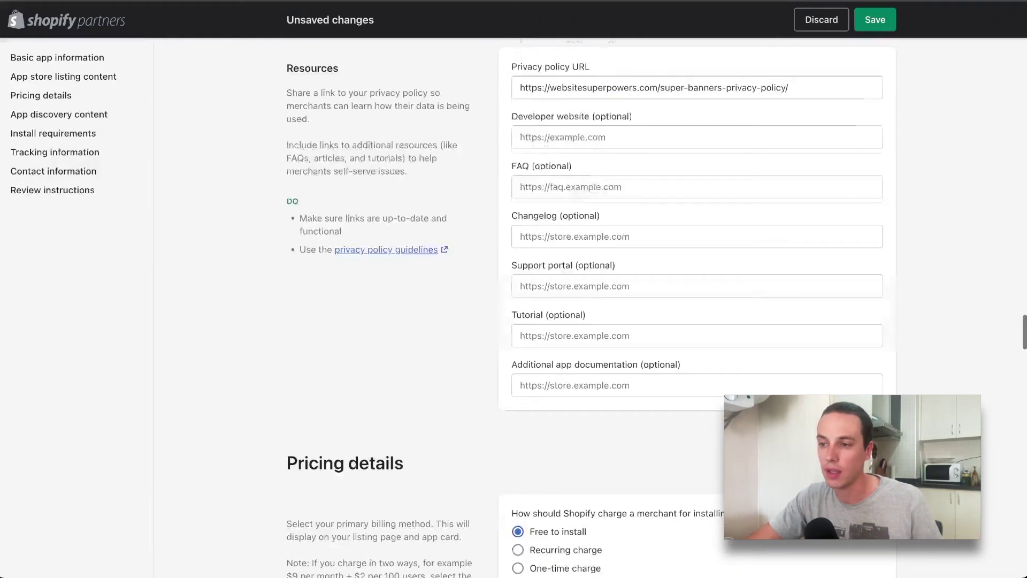
{"action": "scroll", "coordinate": [591, 308], "scroll_direction": "up", "scroll_amount": 10}
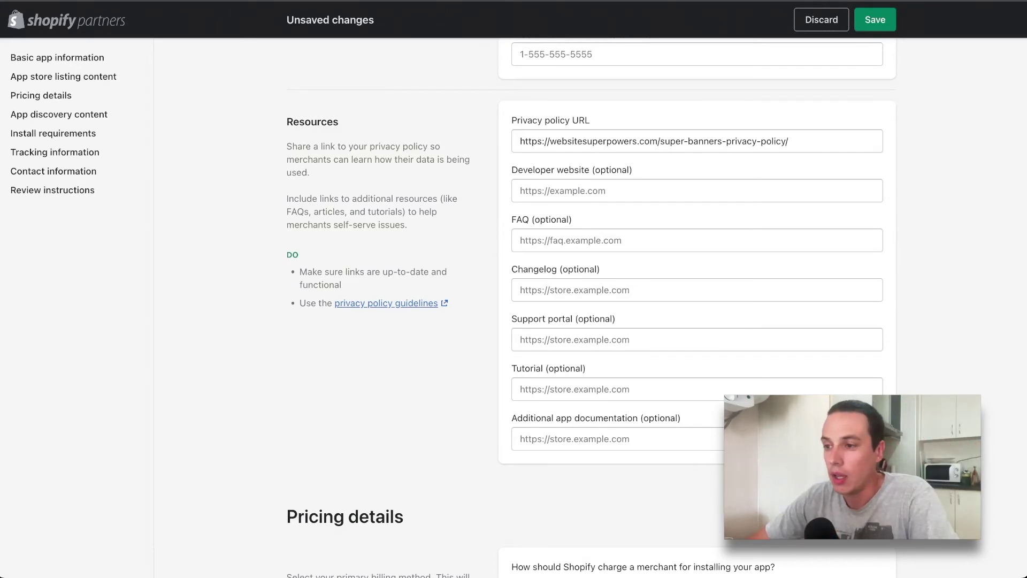
{"action": "left_click", "coordinate": [788, 141]}
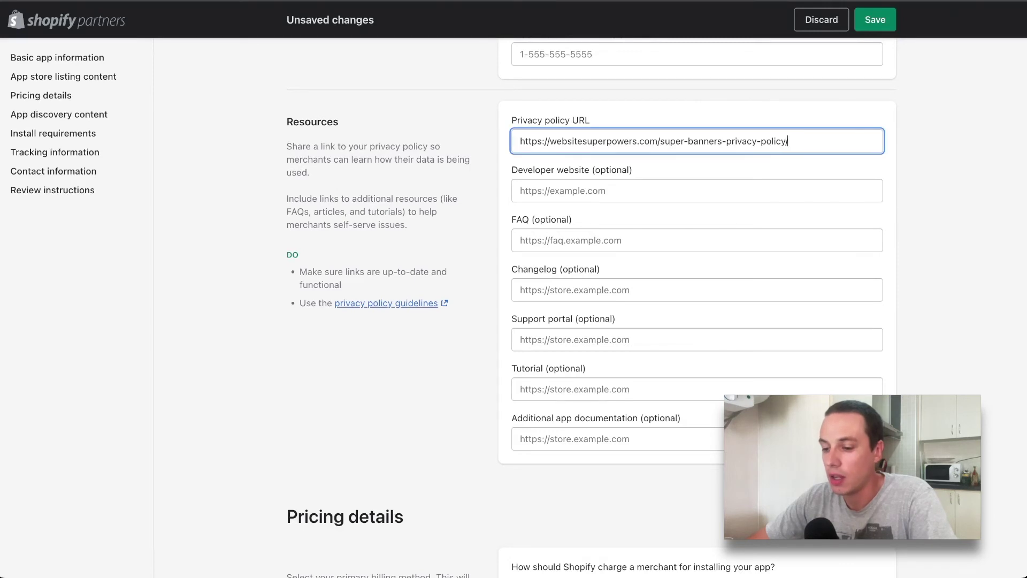
{"action": "key", "text": "super+a"}
{"action": "key", "text": "super+t"}
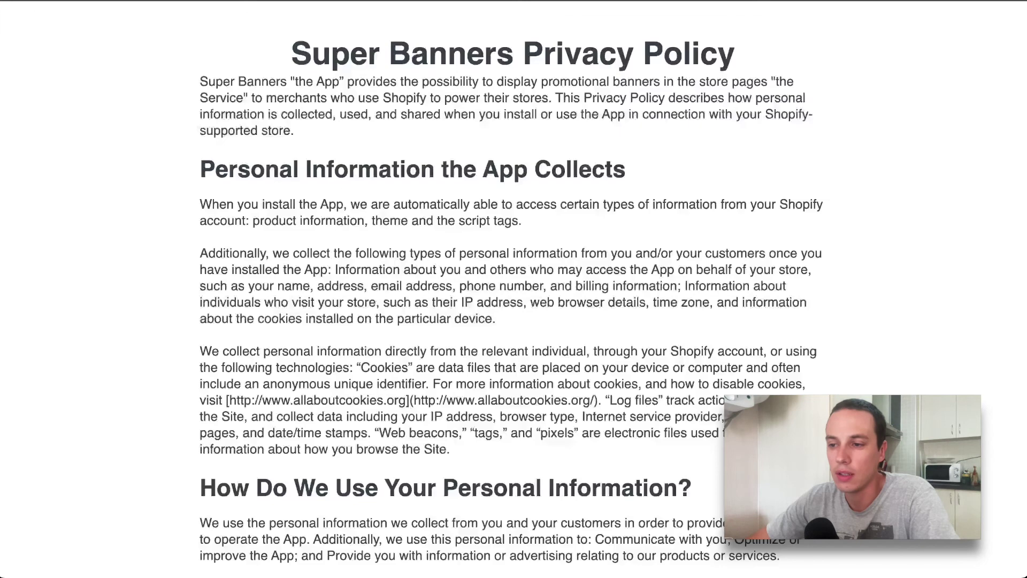
Step: Scroll through the Super Banners Privacy Policy page in the new tab
{"action": "scroll", "coordinate": [509, 289], "scroll_direction": "up", "scroll_amount": 8}
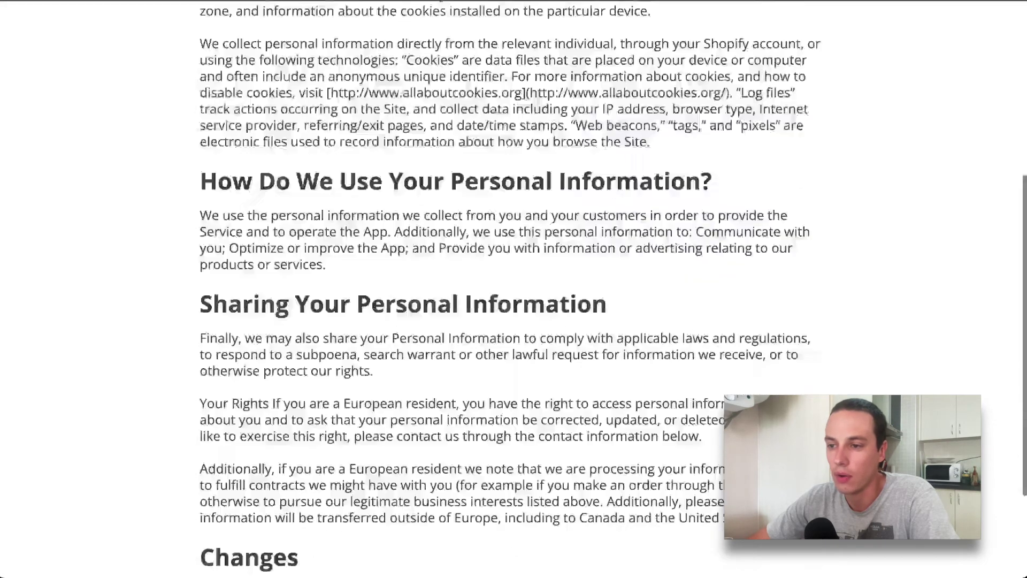
{"action": "scroll", "coordinate": [509, 288], "scroll_direction": "down", "scroll_amount": 8}
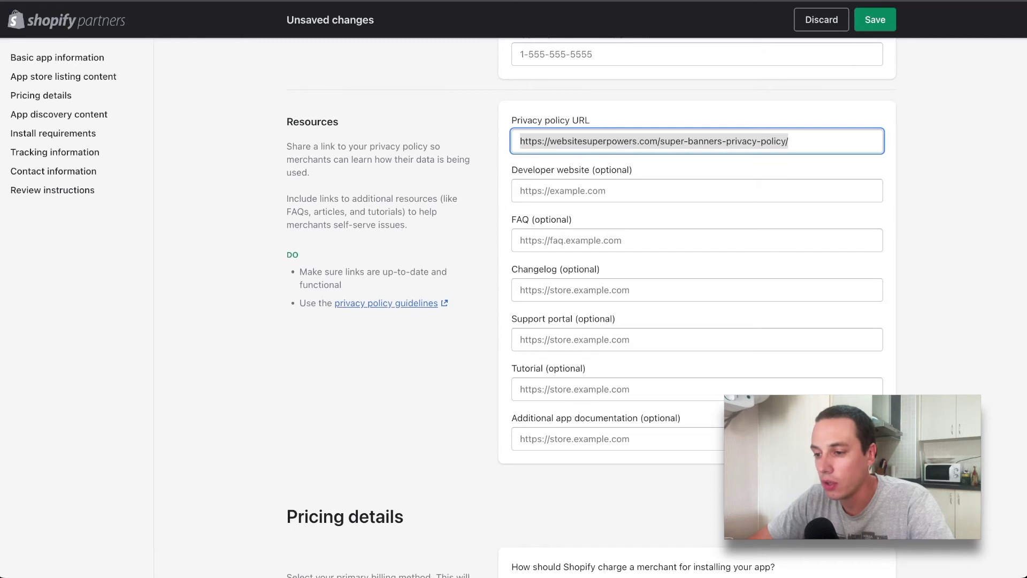
Step: Scroll the Super Banners App Store page through features, screenshots and reviews, then back up
{"action": "scroll", "coordinate": [588, 299], "scroll_direction": "down", "scroll_amount": 15}
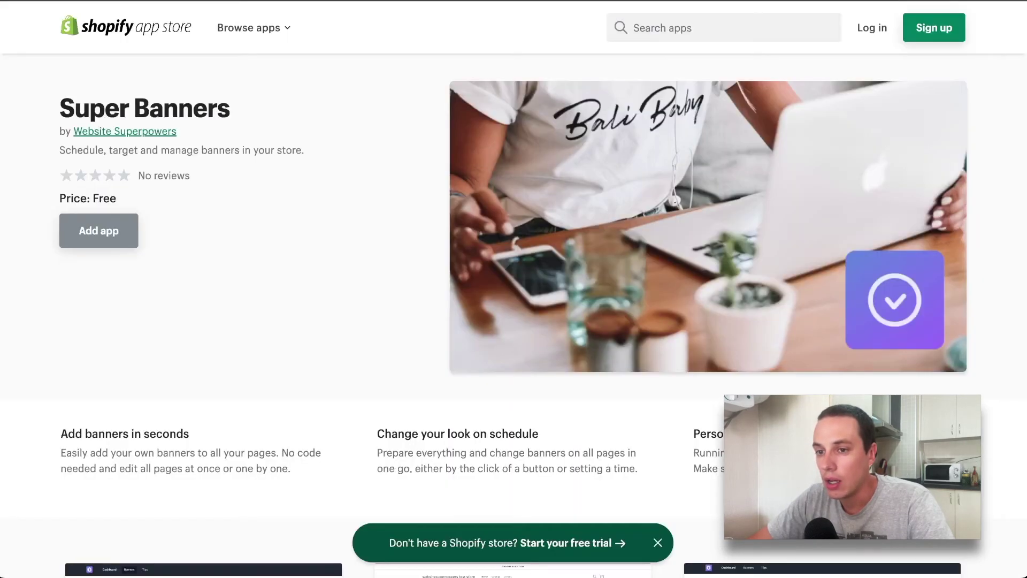
{"action": "scroll", "coordinate": [514, 289], "scroll_direction": "down", "scroll_amount": 6}
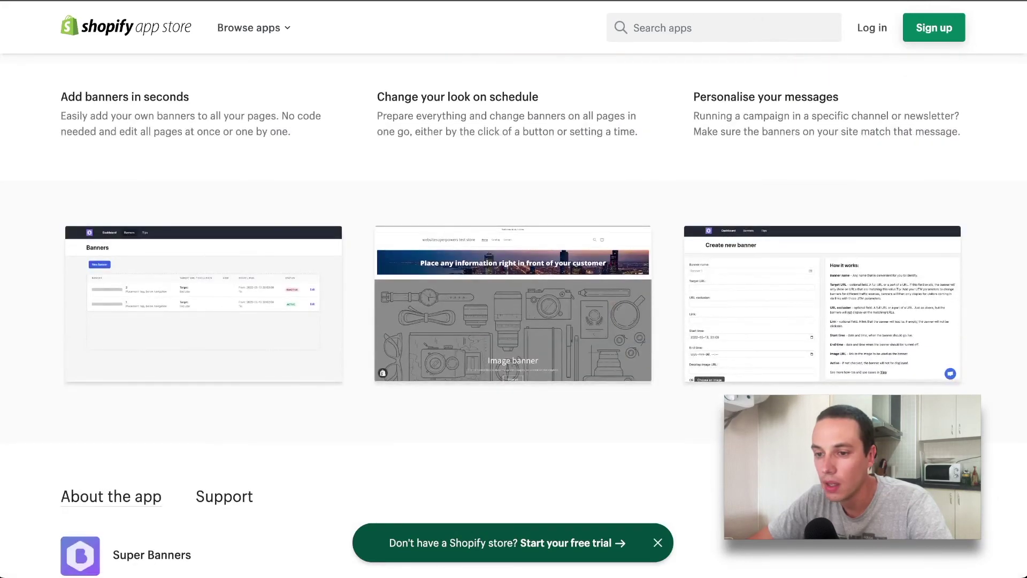
{"action": "scroll", "coordinate": [514, 289], "scroll_direction": "down", "scroll_amount": 6}
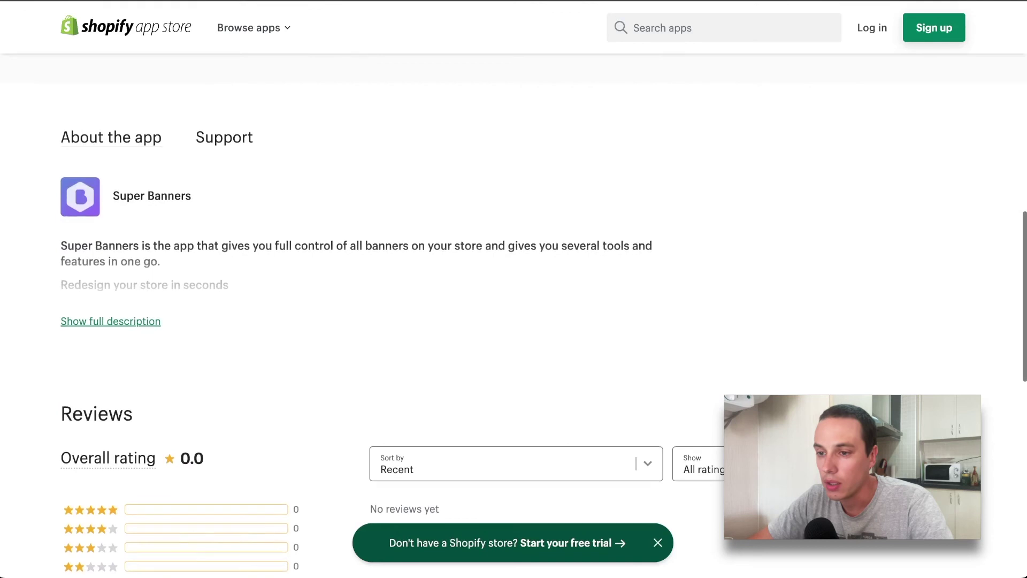
{"action": "scroll", "coordinate": [514, 289], "scroll_direction": "up", "scroll_amount": 4}
{"action": "scroll", "coordinate": [513, 289], "scroll_direction": "down", "scroll_amount": 2}
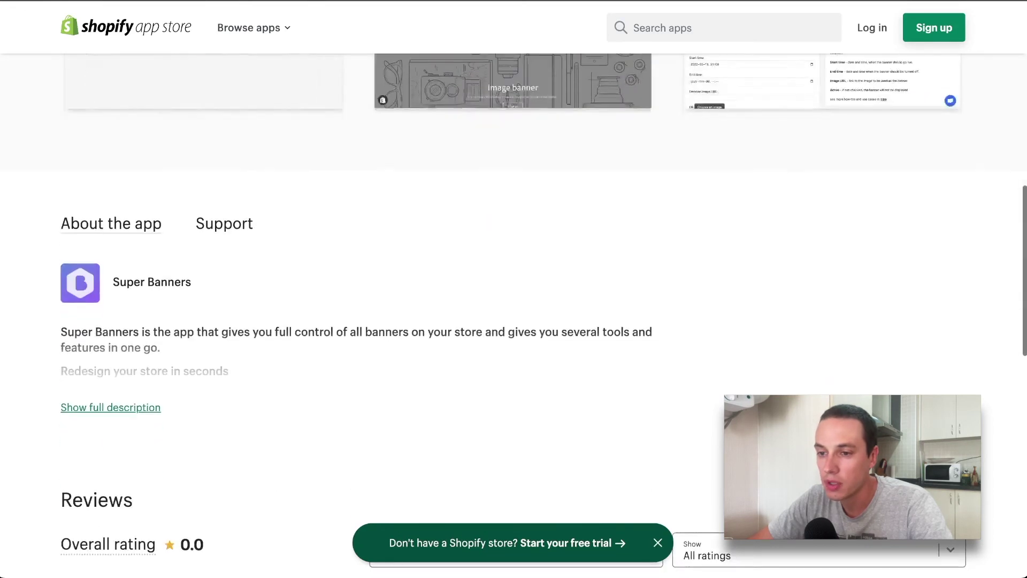
{"action": "scroll", "coordinate": [513, 289], "scroll_direction": "down", "scroll_amount": 10}
{"action": "scroll", "coordinate": [514, 289], "scroll_direction": "up", "scroll_amount": 5}
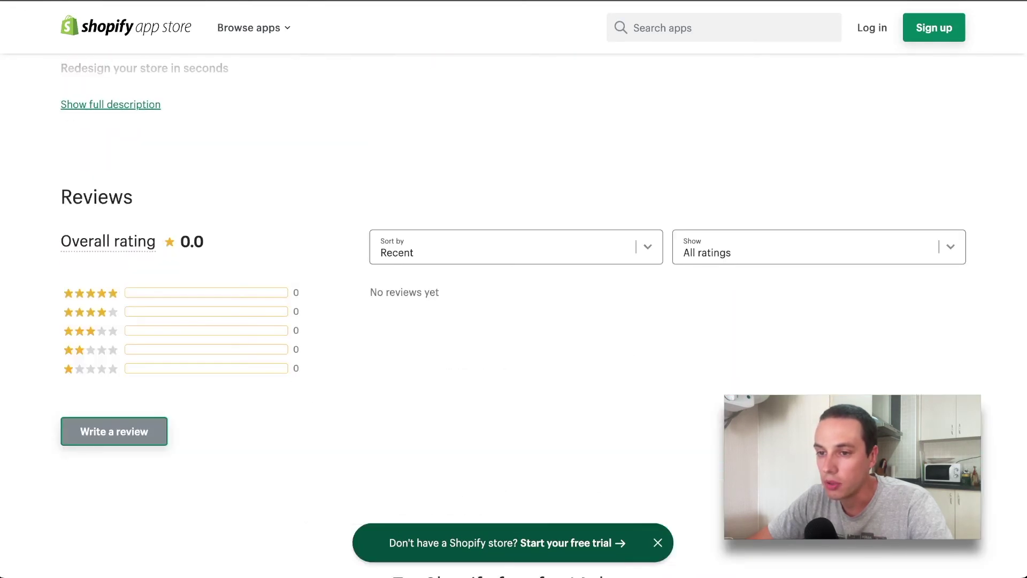
{"action": "scroll", "coordinate": [513, 289], "scroll_direction": "up", "scroll_amount": 10}
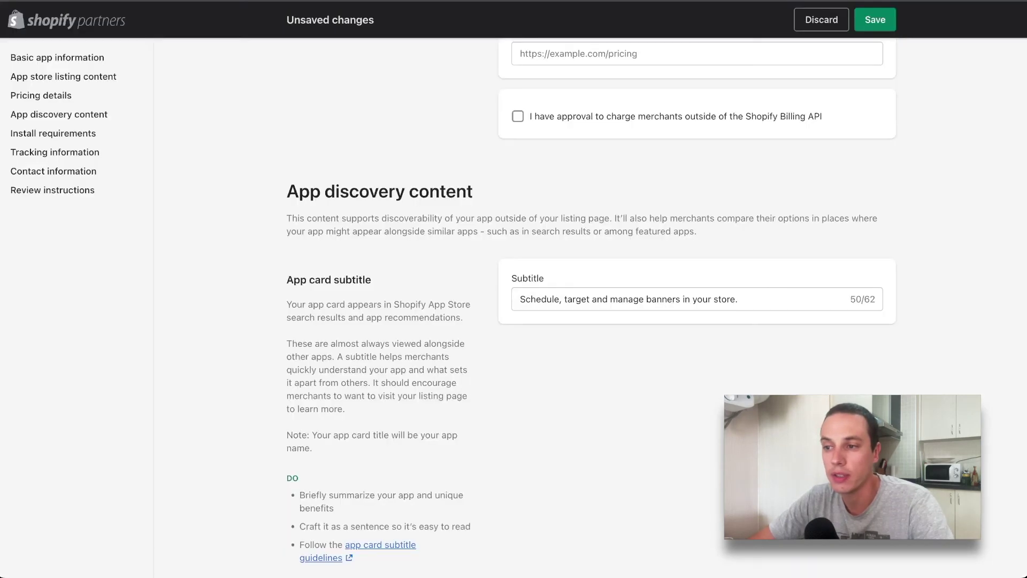
Step: Scroll the Super Banners listing form up to the empty App introduction and App details fields flagged as required
{"action": "scroll", "coordinate": [589, 308], "scroll_direction": "up", "scroll_amount": 15}
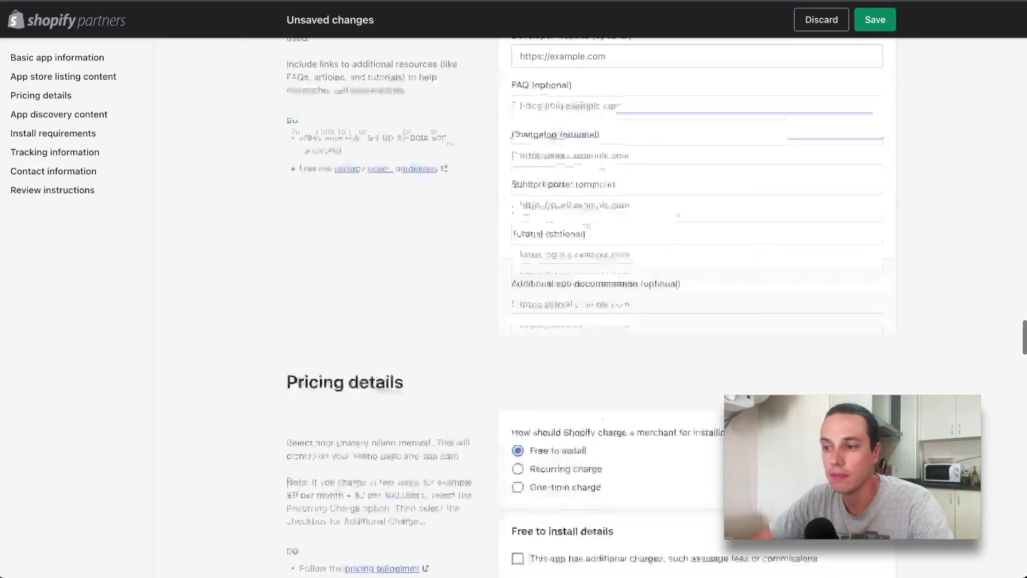
{"action": "scroll", "coordinate": [588, 307], "scroll_direction": "up", "scroll_amount": 15}
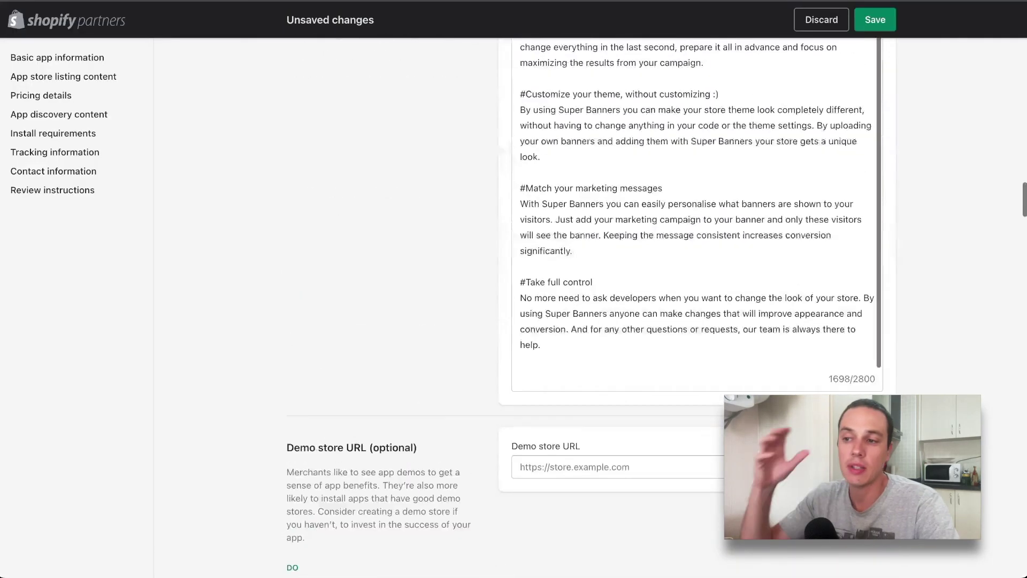
{"action": "scroll", "coordinate": [589, 308], "scroll_direction": "up", "scroll_amount": 1}
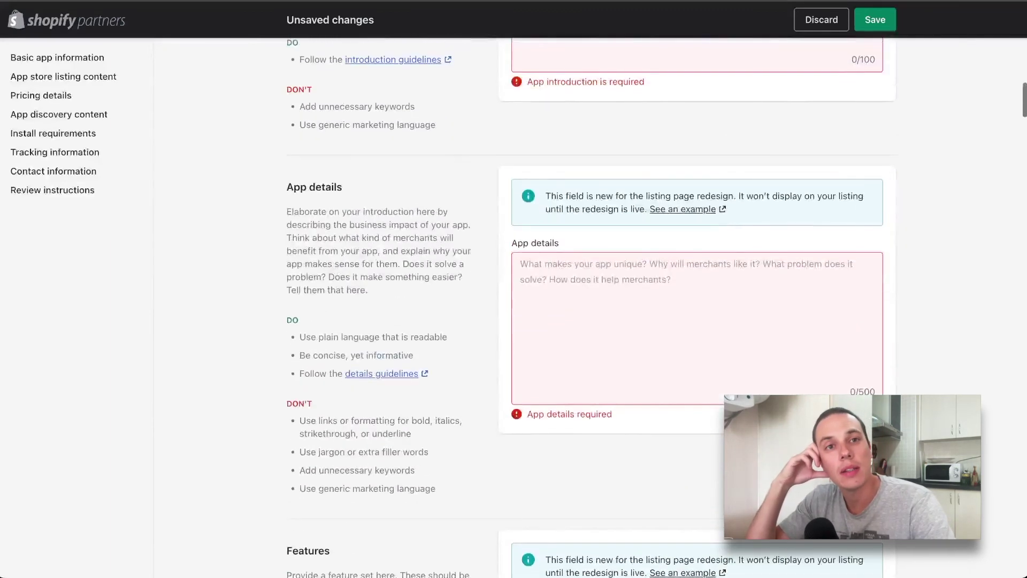